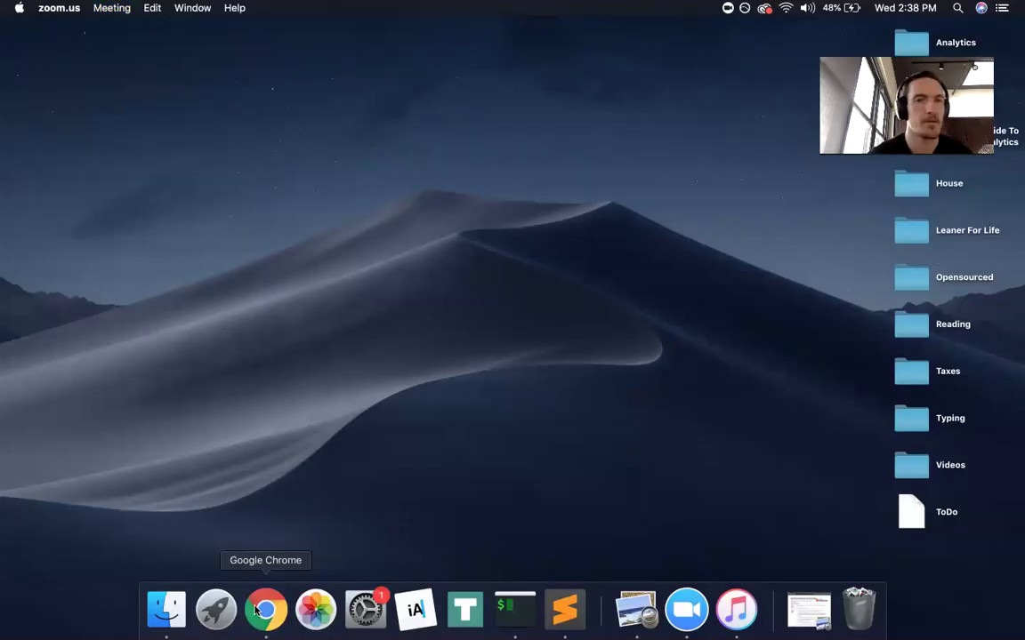
Step: Switch to Chrome and review SamCart's general marketplace settings, including the header and footer scripts, URL parameters and Google Analytics eCommerce tracking
{"action": "left_click", "coordinate": [257, 611]}
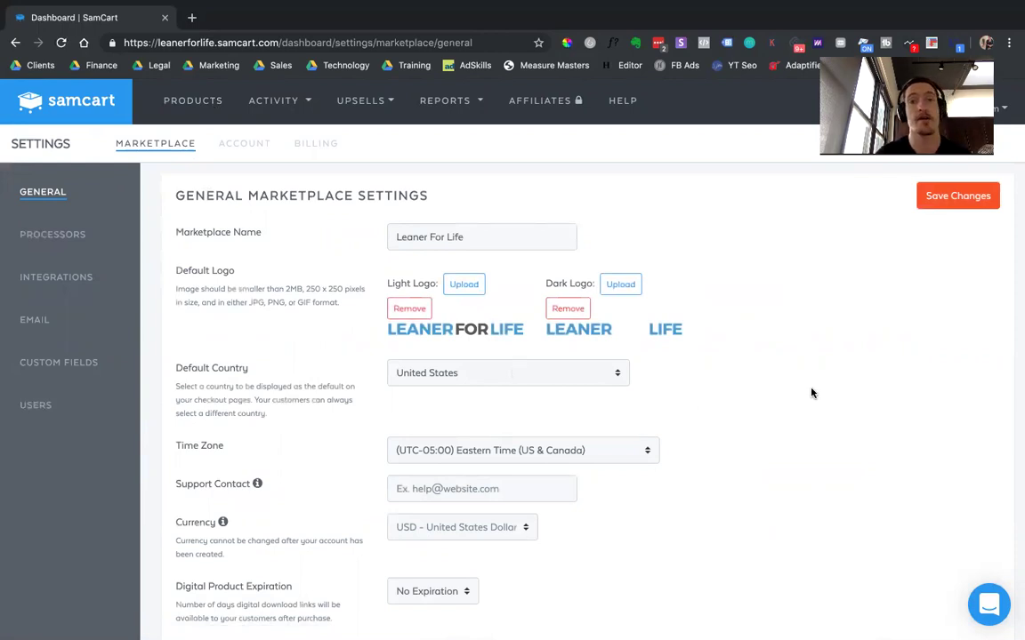
{"action": "scroll", "coordinate": [811, 393], "scroll_direction": "down", "scroll_amount": 5}
{"action": "scroll", "coordinate": [805, 392], "scroll_direction": "up", "scroll_amount": 2}
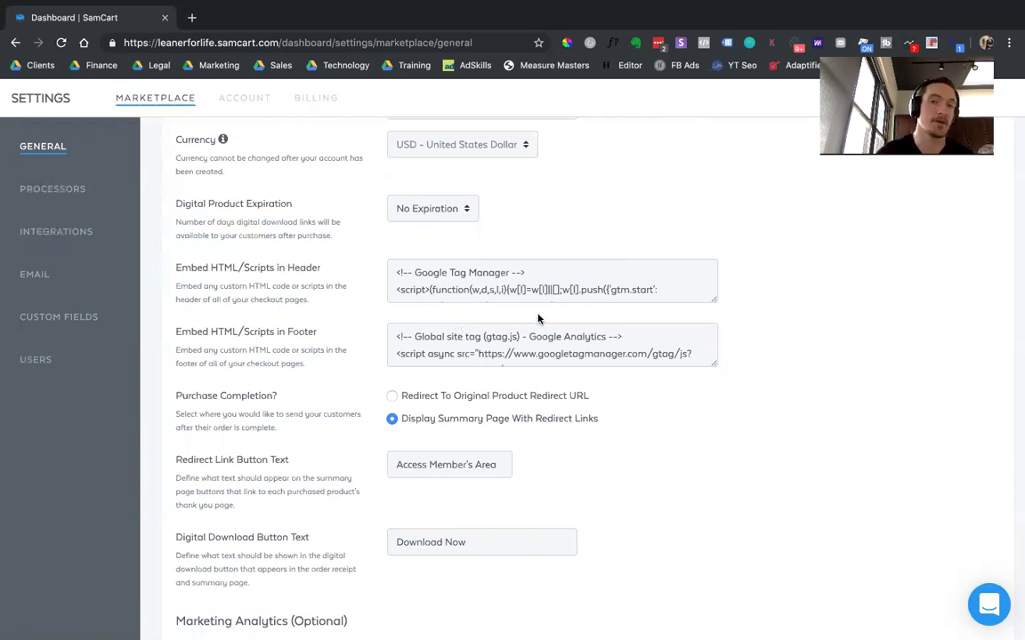
{"action": "scroll", "coordinate": [659, 444], "scroll_direction": "down", "scroll_amount": 2}
{"action": "scroll", "coordinate": [659, 444], "scroll_direction": "down", "scroll_amount": 5}
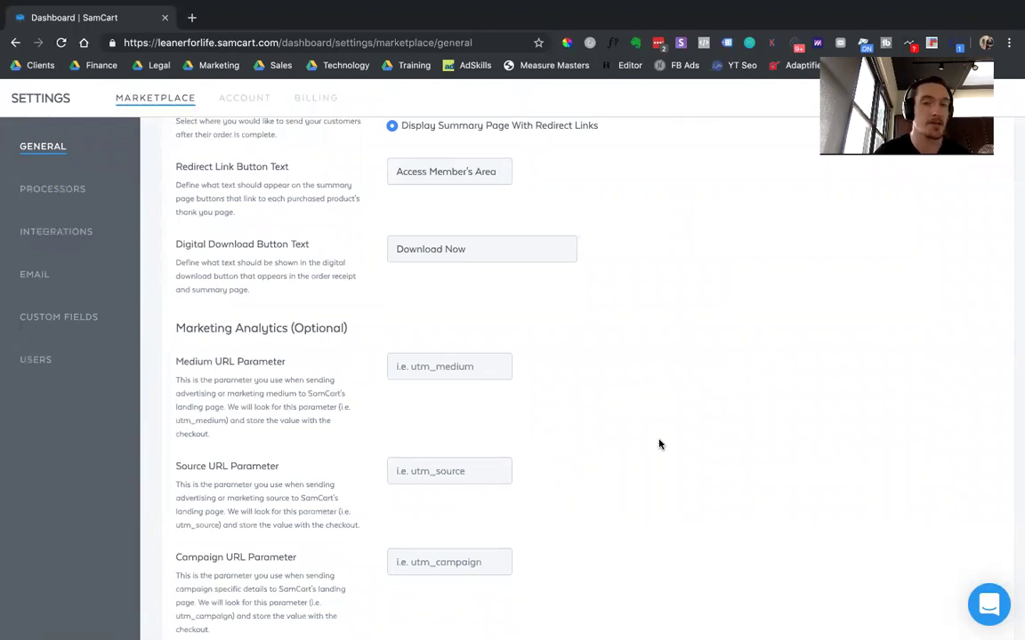
{"action": "scroll", "coordinate": [736, 380], "scroll_direction": "down", "scroll_amount": 3}
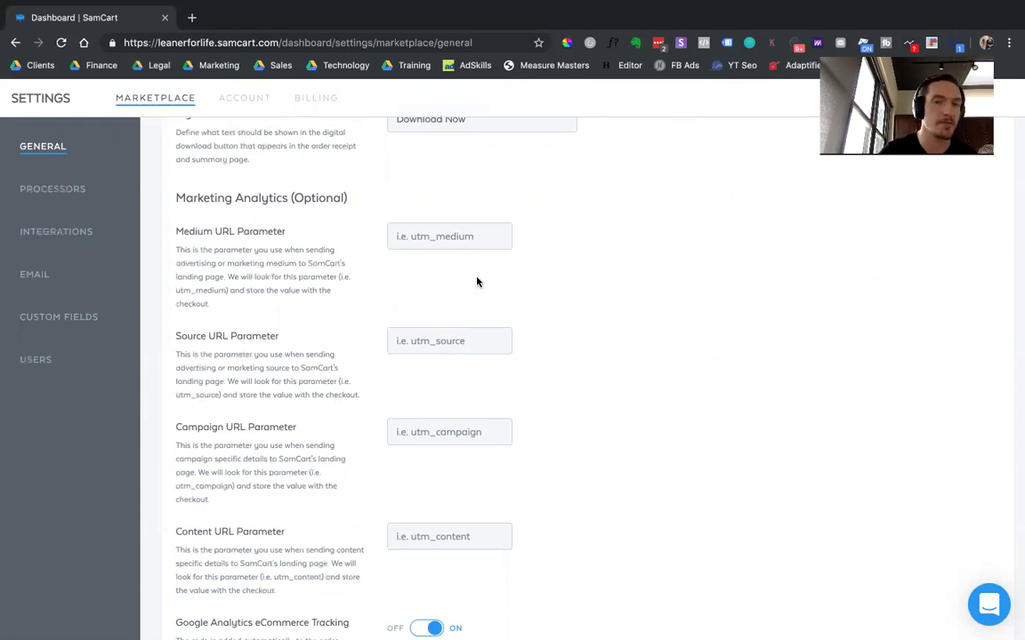
{"action": "scroll", "coordinate": [474, 353], "scroll_direction": "down", "scroll_amount": 3}
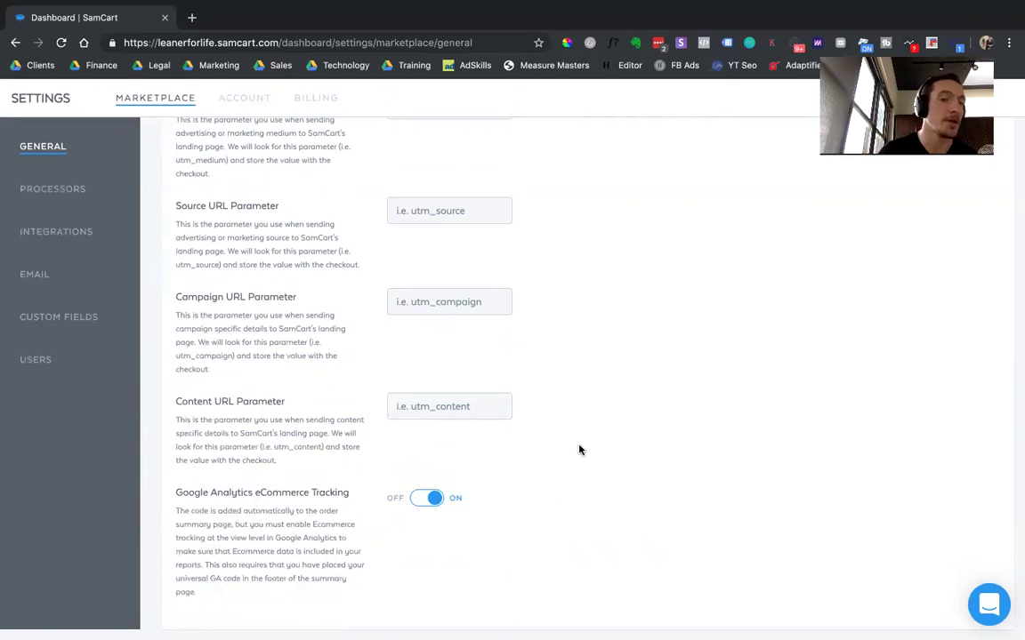
{"action": "scroll", "coordinate": [625, 367], "scroll_direction": "up", "scroll_amount": 10}
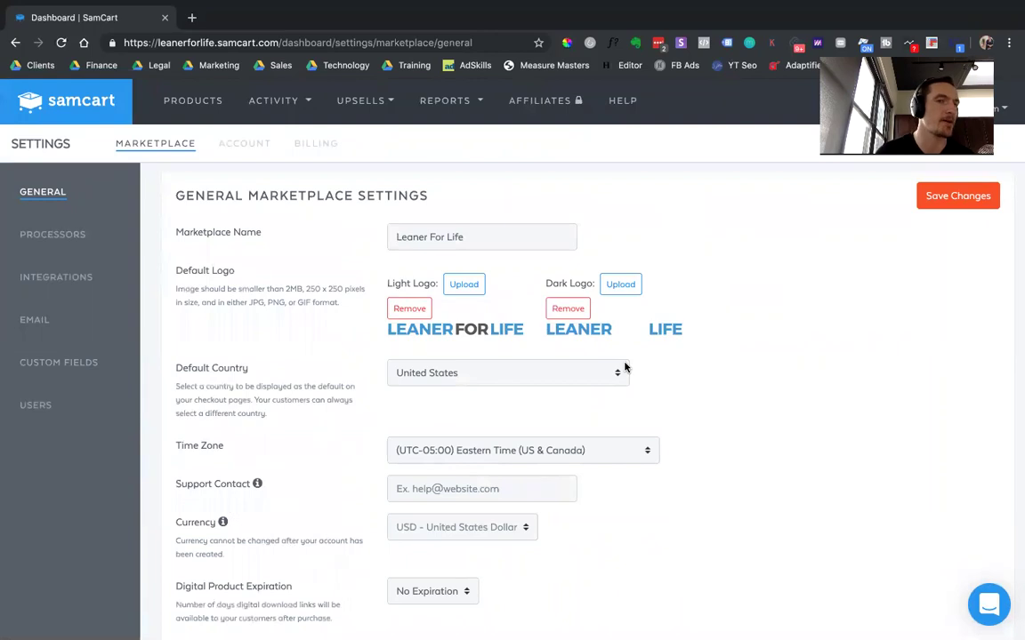
Step: Open the Cook Yourself Healthy Digital product for editing and review its details, price, thank-you page URL, type and coupon options
{"action": "left_click", "coordinate": [197, 100]}
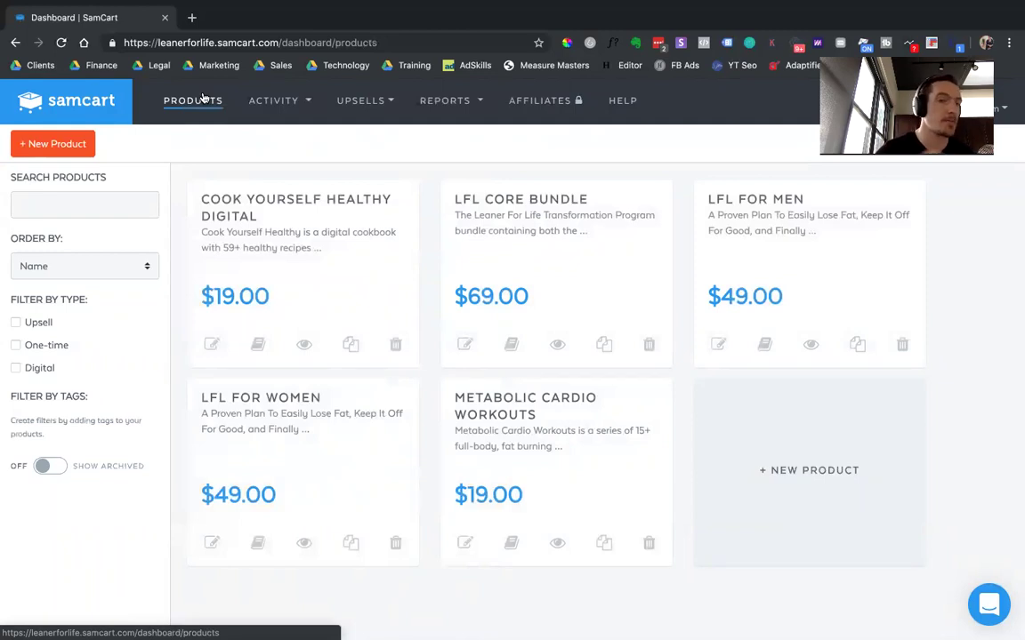
{"action": "left_click", "coordinate": [211, 346]}
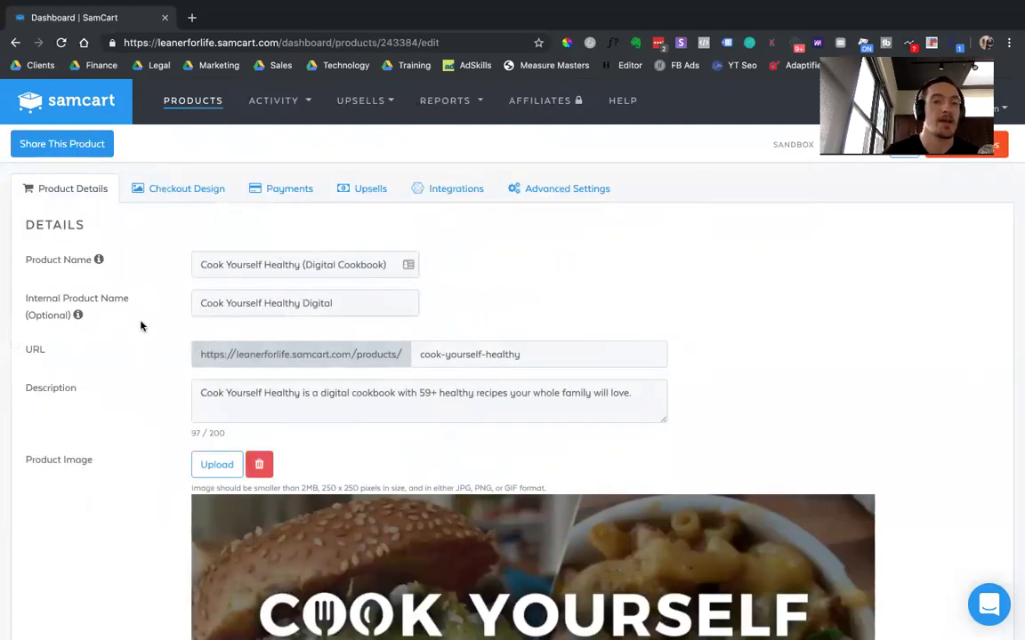
{"action": "scroll", "coordinate": [752, 387], "scroll_direction": "down", "scroll_amount": 5}
{"action": "scroll", "coordinate": [832, 432], "scroll_direction": "down", "scroll_amount": 4}
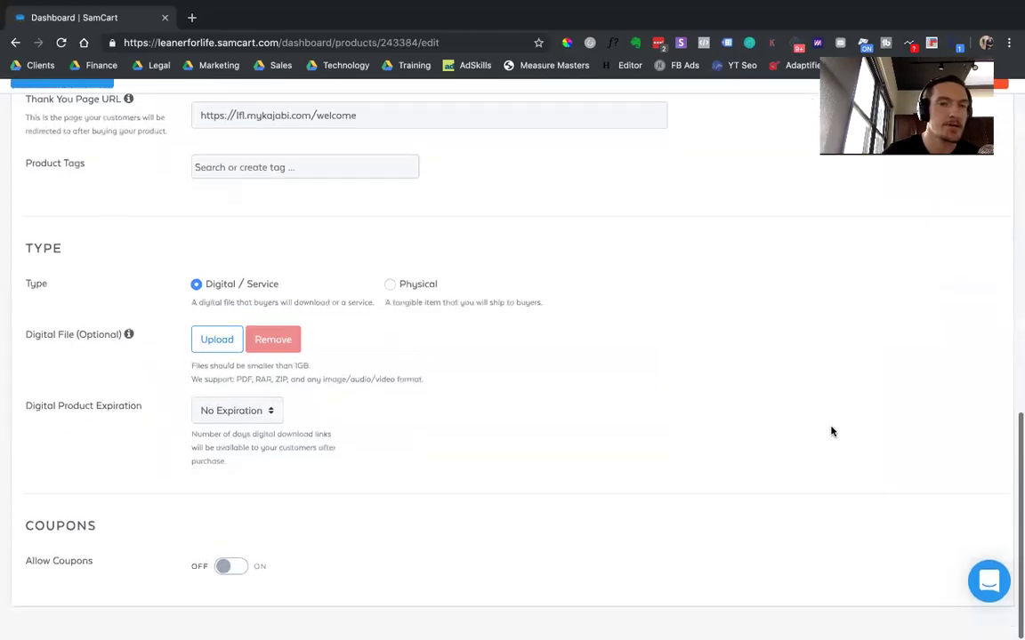
{"action": "scroll", "coordinate": [830, 429], "scroll_direction": "up", "scroll_amount": 10}
{"action": "scroll", "coordinate": [795, 389], "scroll_direction": "down", "scroll_amount": 3}
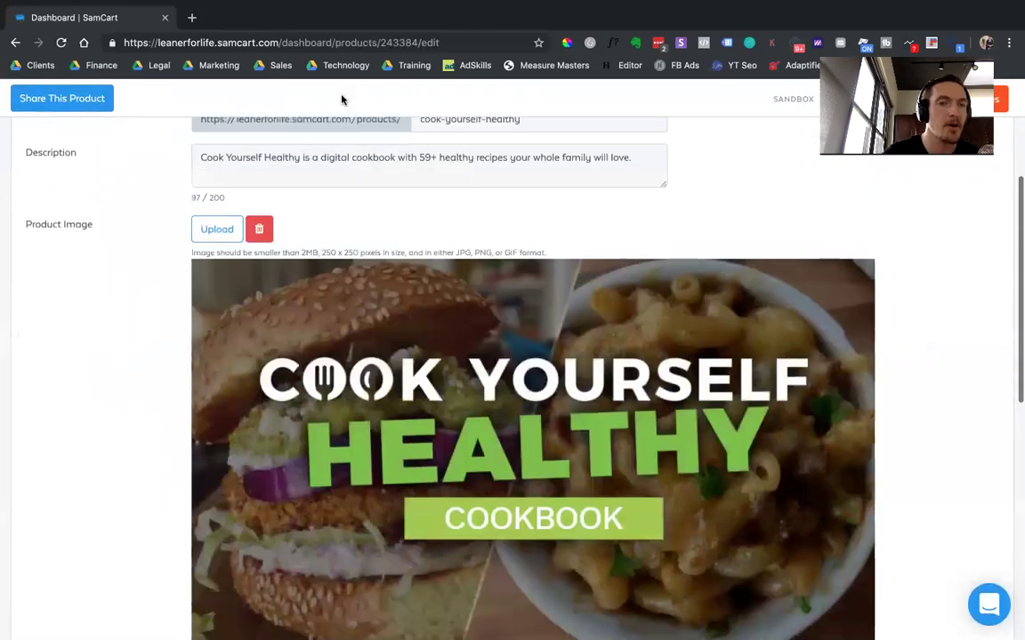
{"action": "scroll", "coordinate": [377, 478], "scroll_direction": "down", "scroll_amount": 8}
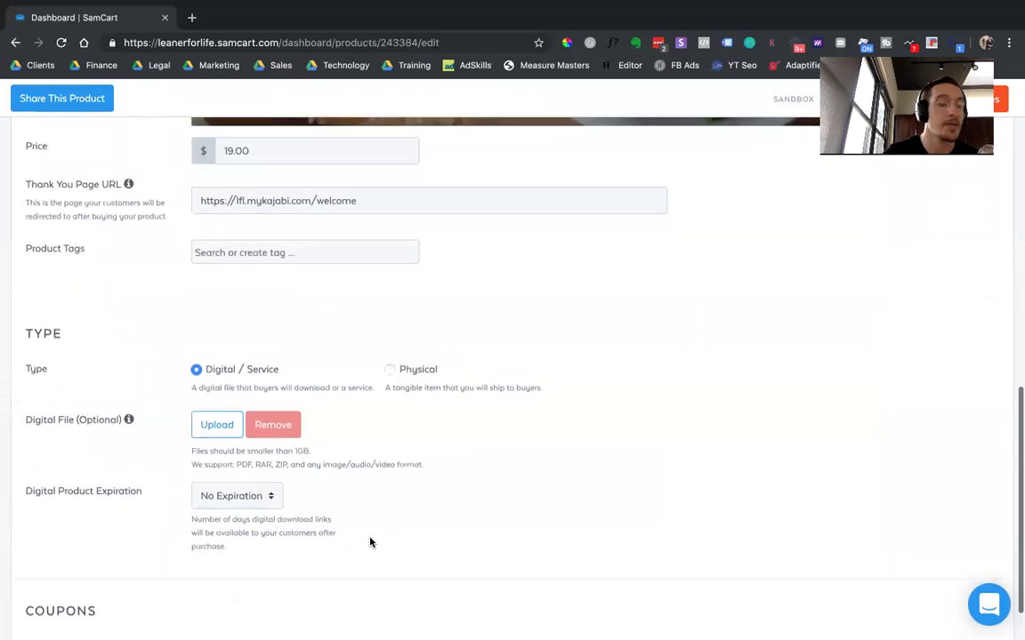
{"action": "scroll", "coordinate": [437, 469], "scroll_direction": "up", "scroll_amount": 10}
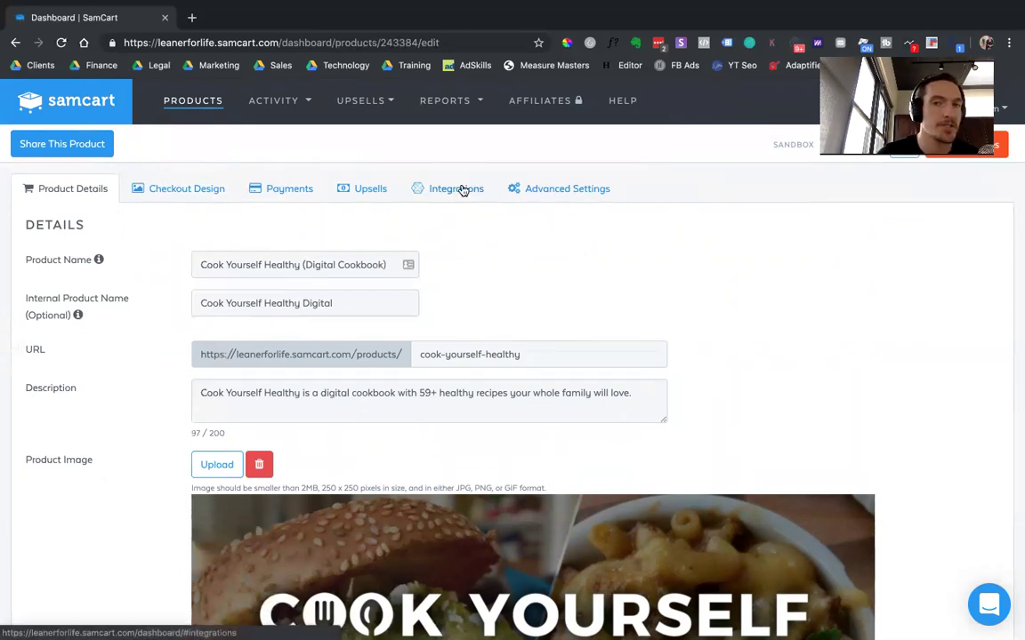
Step: Review the cookbook product's integration rules and the header and post-order scripts in its advanced settings
{"action": "left_click", "coordinate": [462, 191]}
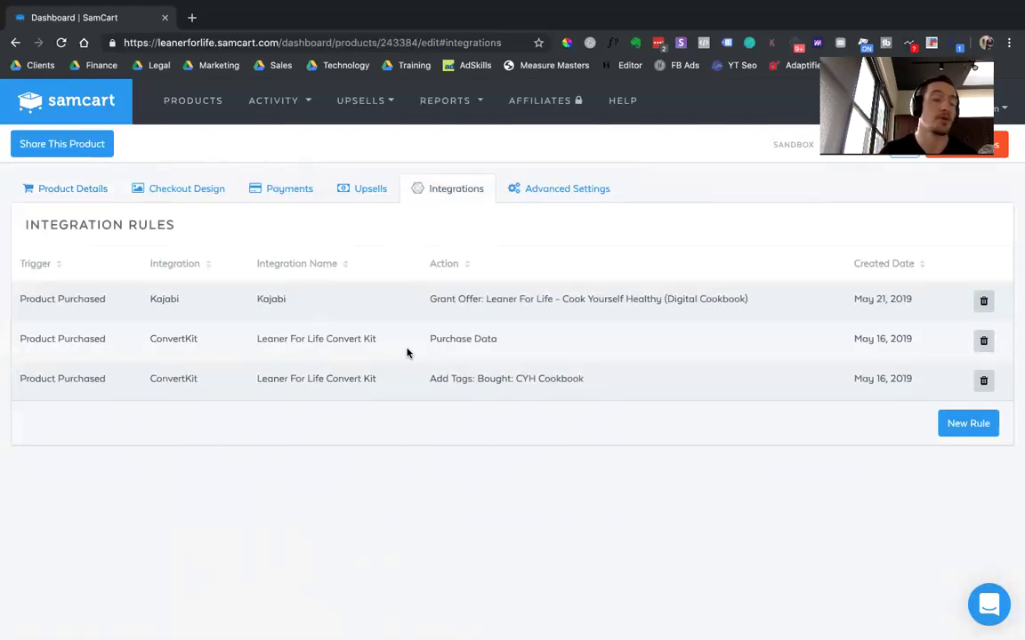
{"action": "left_click", "coordinate": [576, 189]}
{"action": "scroll", "coordinate": [325, 325], "scroll_direction": "down", "scroll_amount": 3}
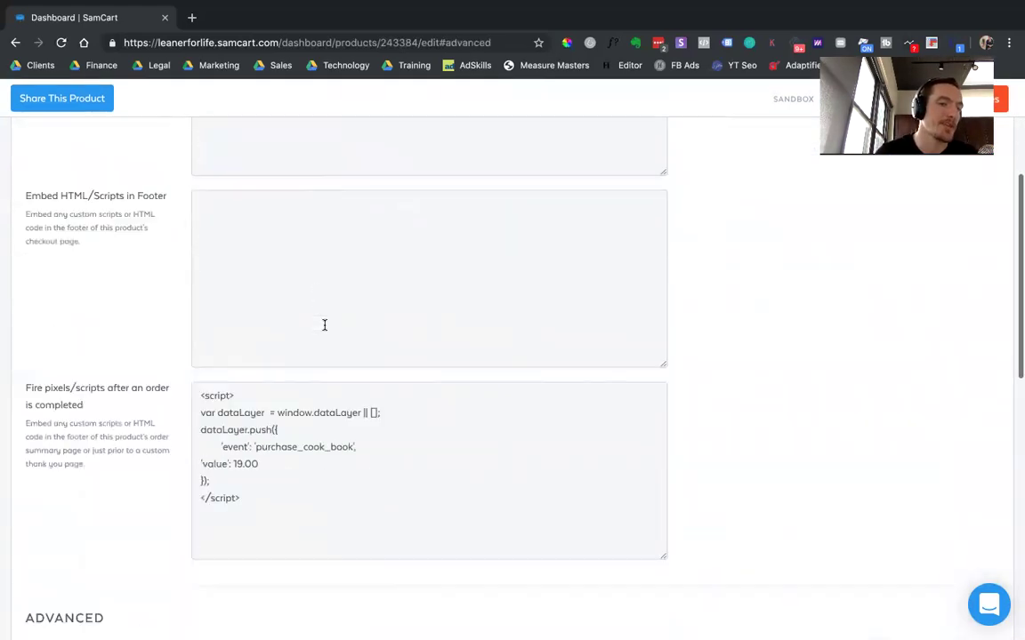
{"action": "scroll", "coordinate": [324, 325], "scroll_direction": "down", "scroll_amount": 1}
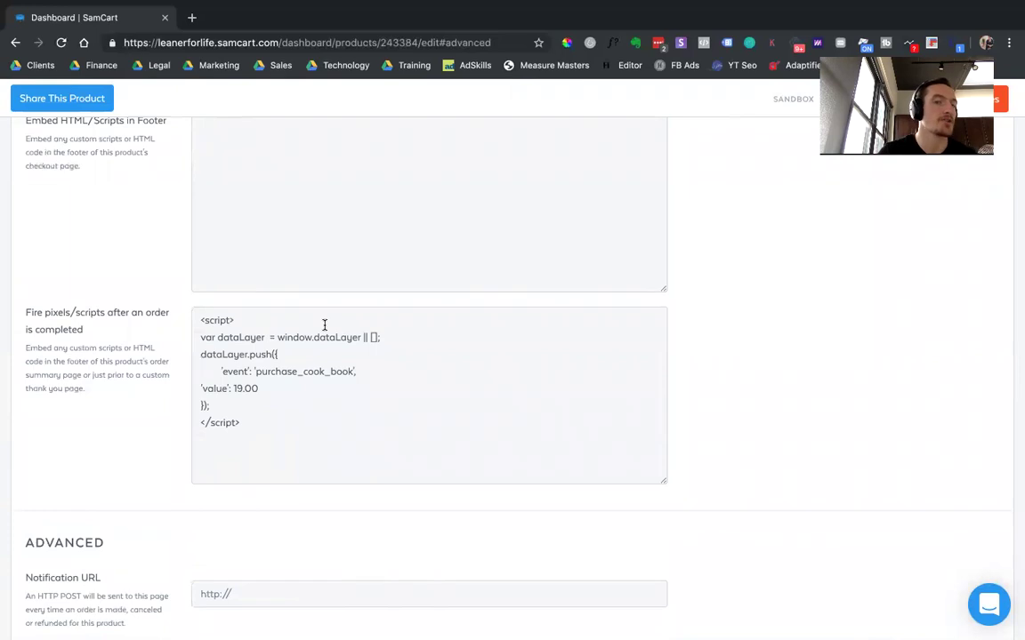
{"action": "scroll", "coordinate": [324, 325], "scroll_direction": "up", "scroll_amount": 3}
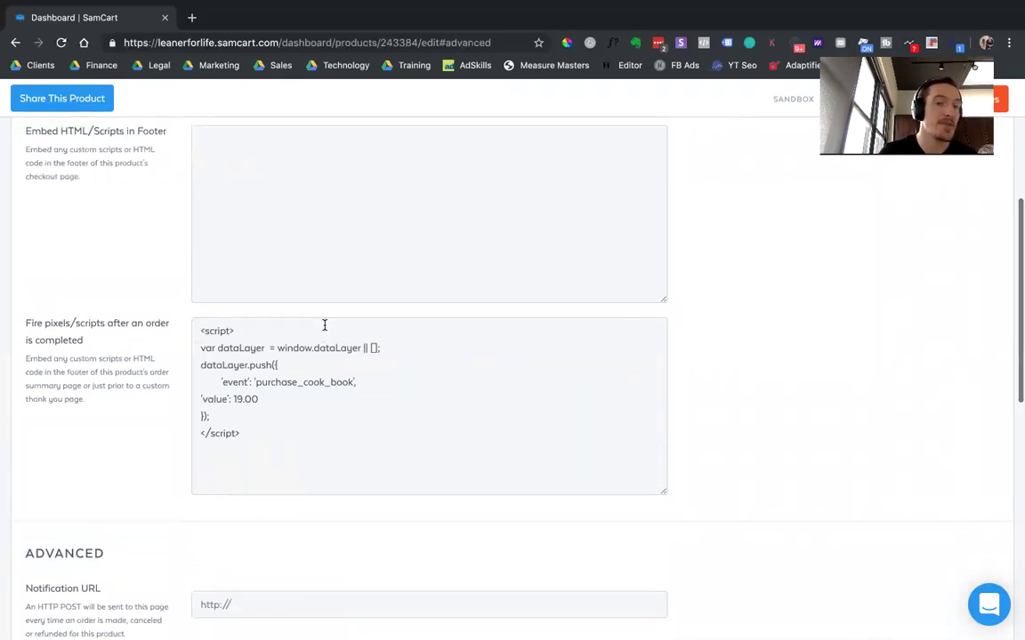
{"action": "scroll", "coordinate": [325, 330], "scroll_direction": "up", "scroll_amount": 1}
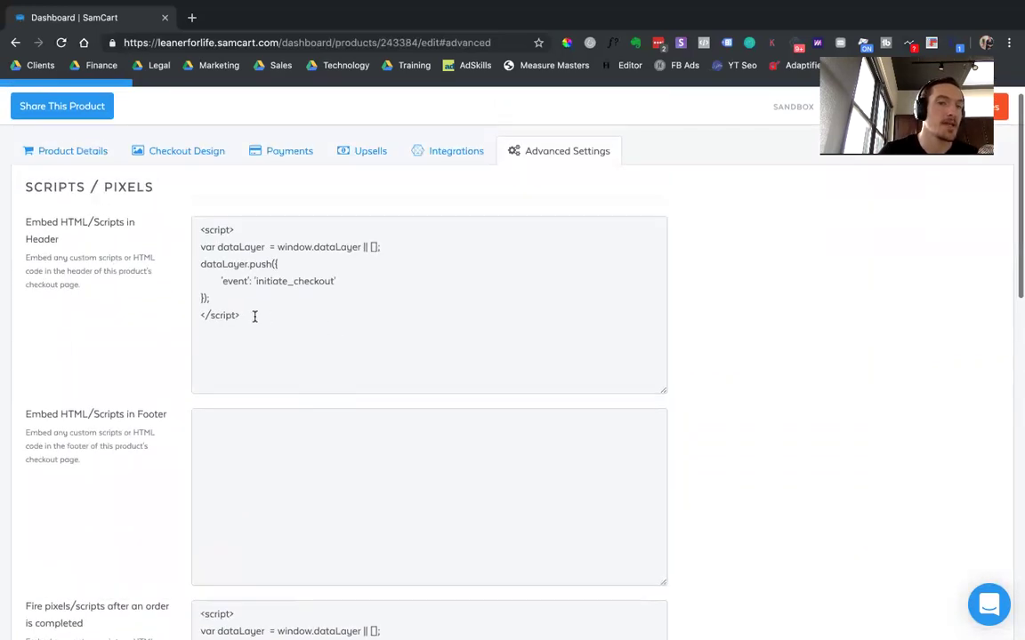
{"action": "left_click_drag", "start_coordinate": [253, 316], "coordinate": [185, 242]}
{"action": "left_click", "coordinate": [372, 389]}
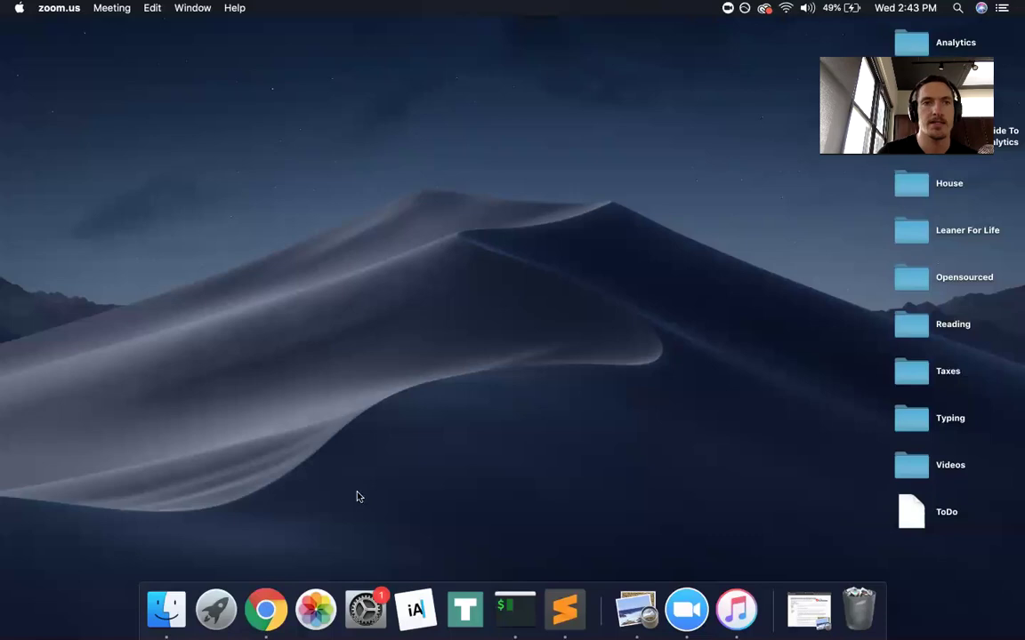
Step: Return to SamCart in Chrome and compare the product's header script with the event and value lines of its order-completed script
{"action": "left_click", "coordinate": [113, 9]}
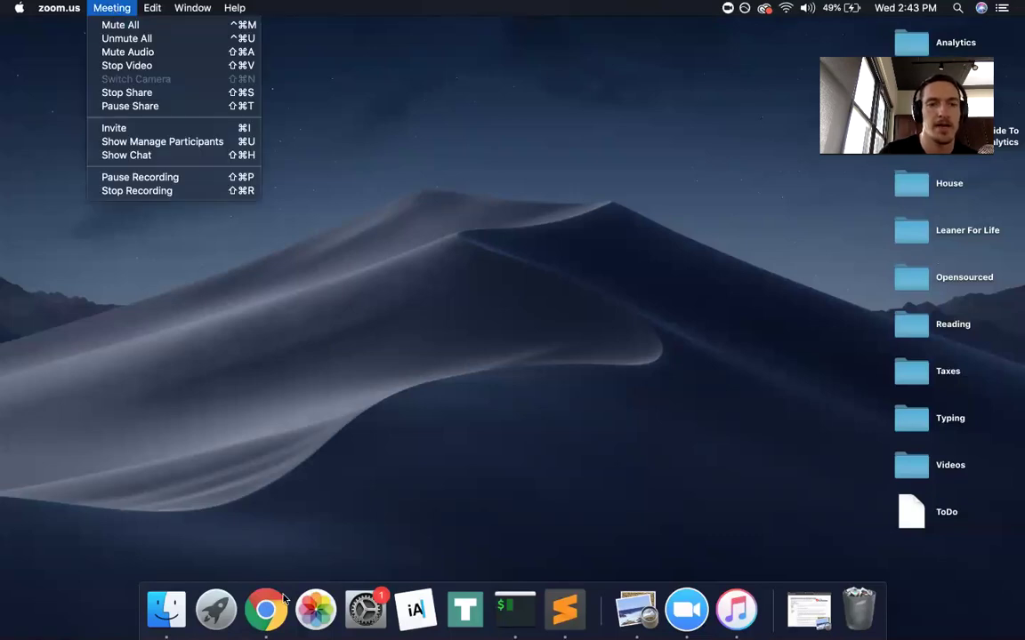
{"action": "left_click", "coordinate": [249, 544]}
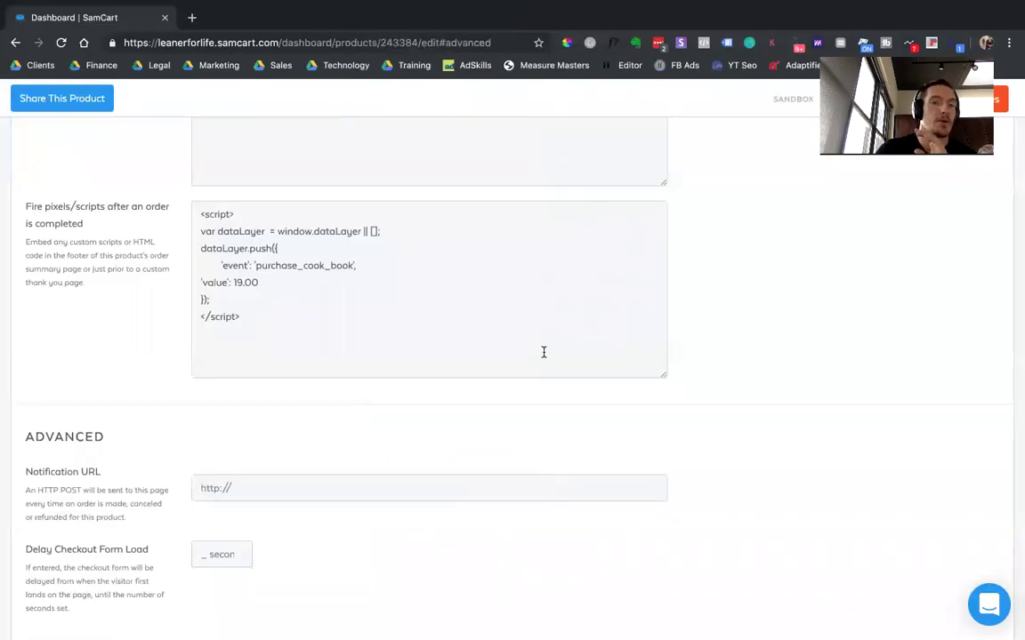
{"action": "scroll", "coordinate": [542, 352], "scroll_direction": "up", "scroll_amount": 3}
{"action": "scroll", "coordinate": [543, 353], "scroll_direction": "up", "scroll_amount": 5}
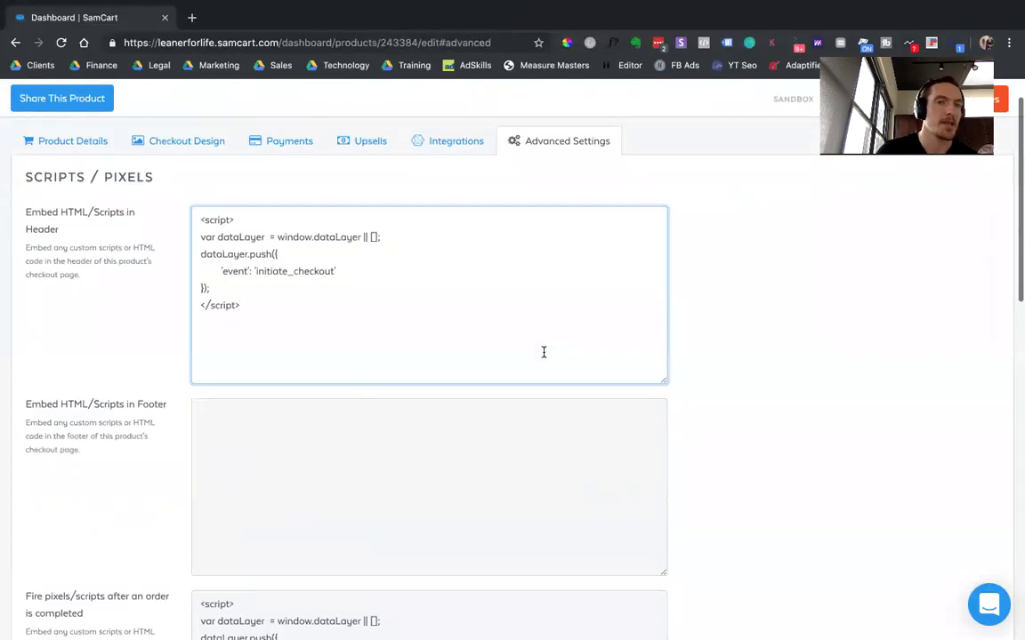
{"action": "scroll", "coordinate": [544, 353], "scroll_direction": "down", "scroll_amount": 2}
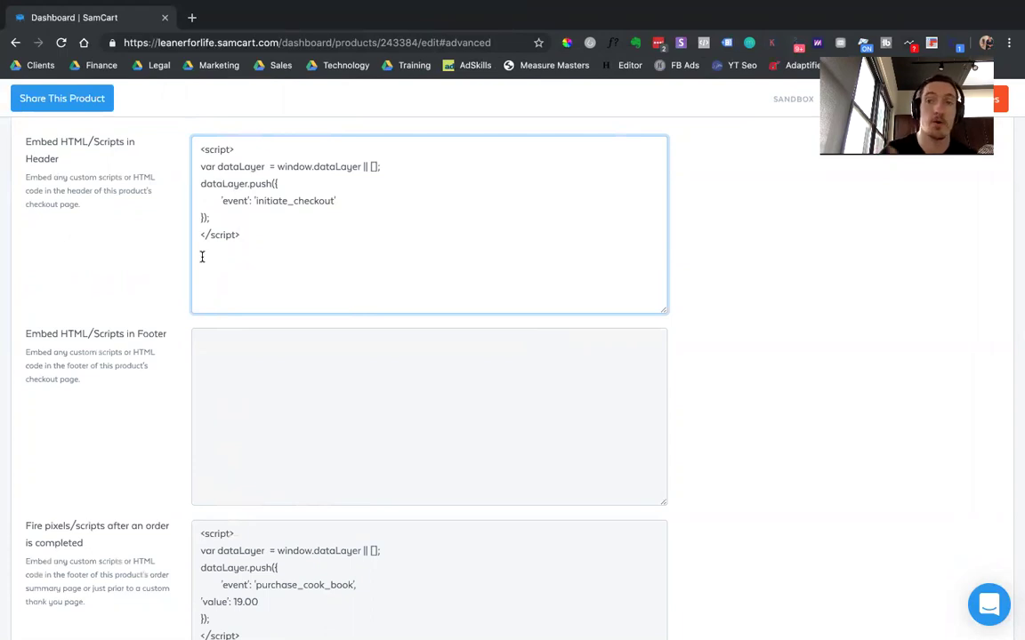
{"action": "scroll", "coordinate": [292, 383], "scroll_direction": "down", "scroll_amount": 2}
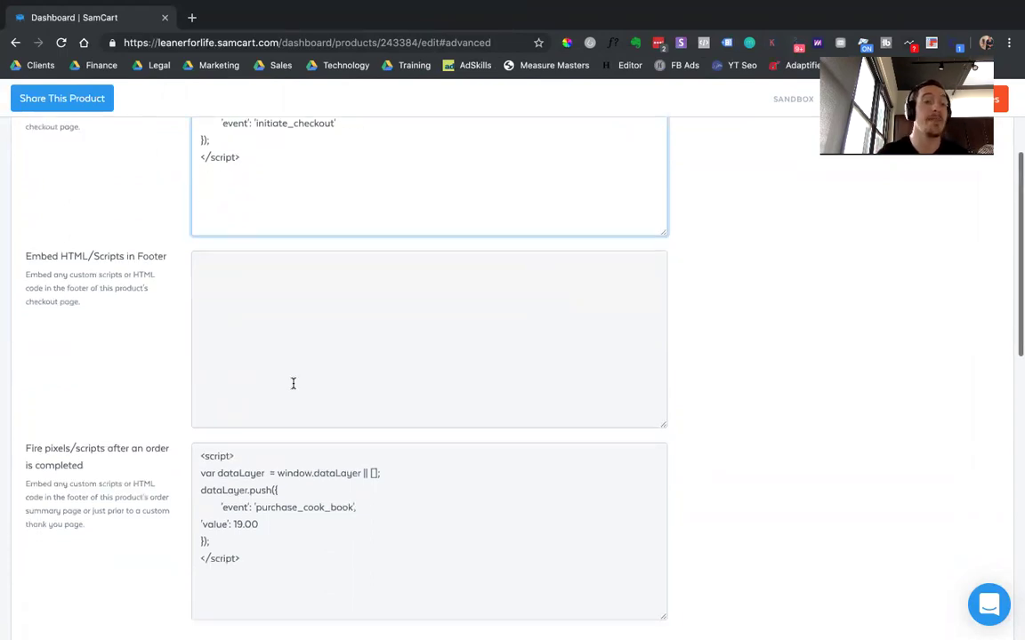
{"action": "scroll", "coordinate": [303, 418], "scroll_direction": "down", "scroll_amount": 1}
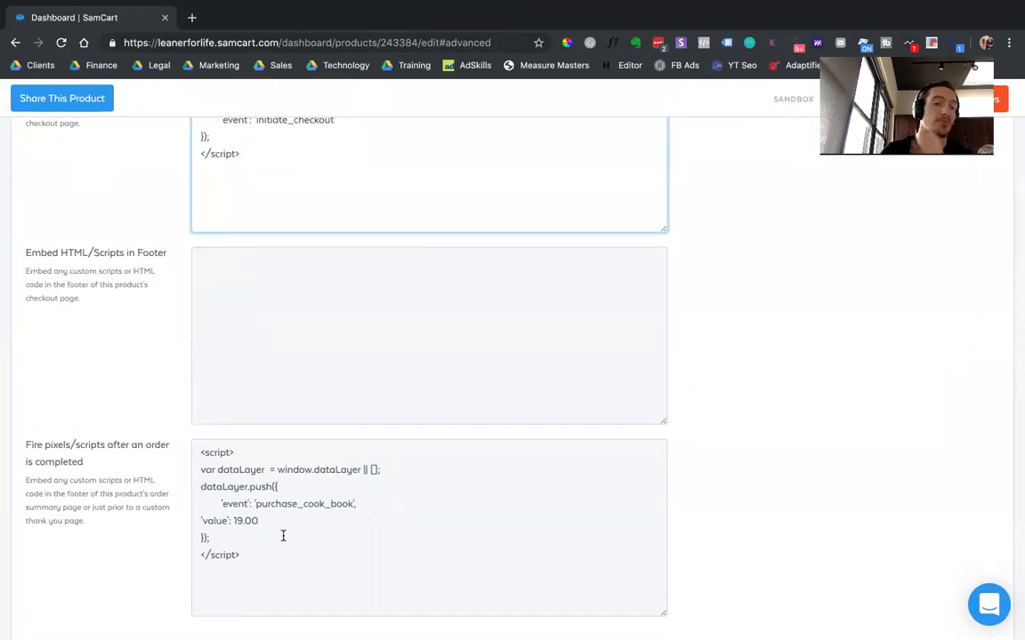
{"action": "left_click_drag", "start_coordinate": [259, 522], "coordinate": [220, 503]}
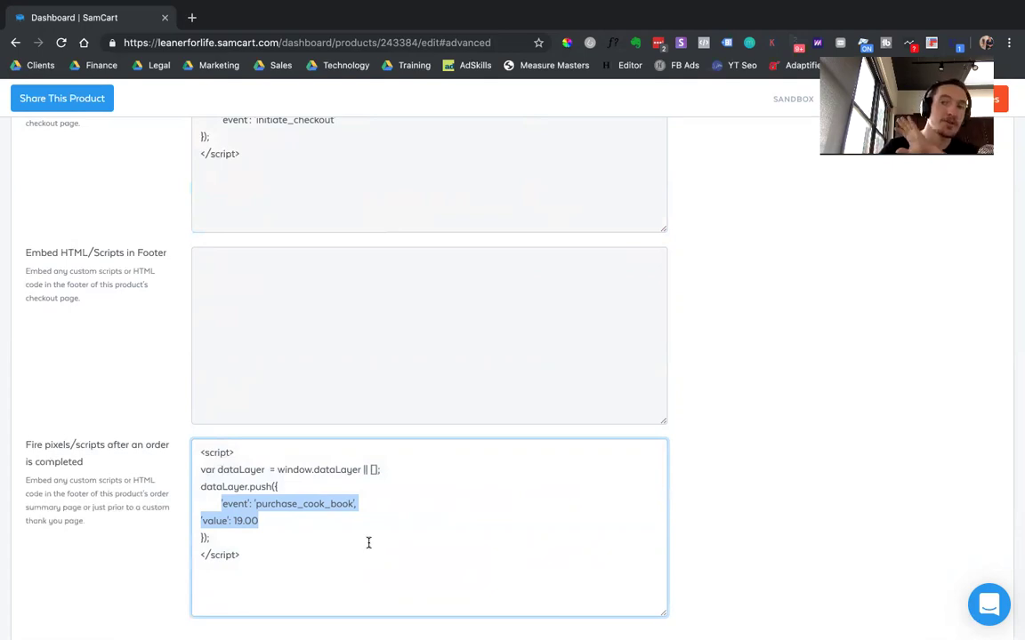
{"action": "scroll", "coordinate": [442, 432], "scroll_direction": "up", "scroll_amount": 1}
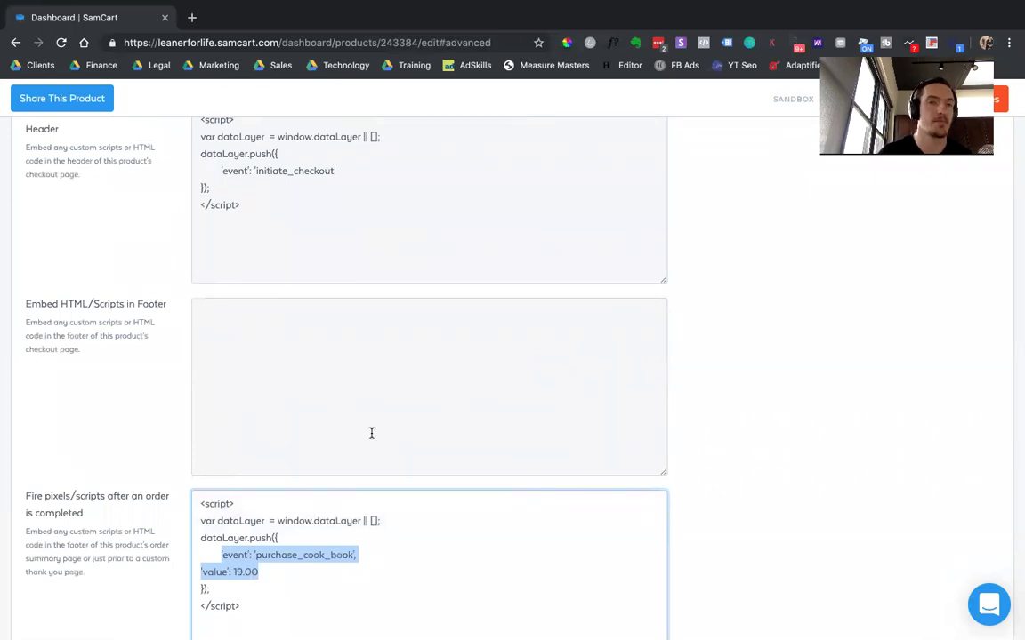
{"action": "scroll", "coordinate": [373, 429], "scroll_direction": "up", "scroll_amount": 3}
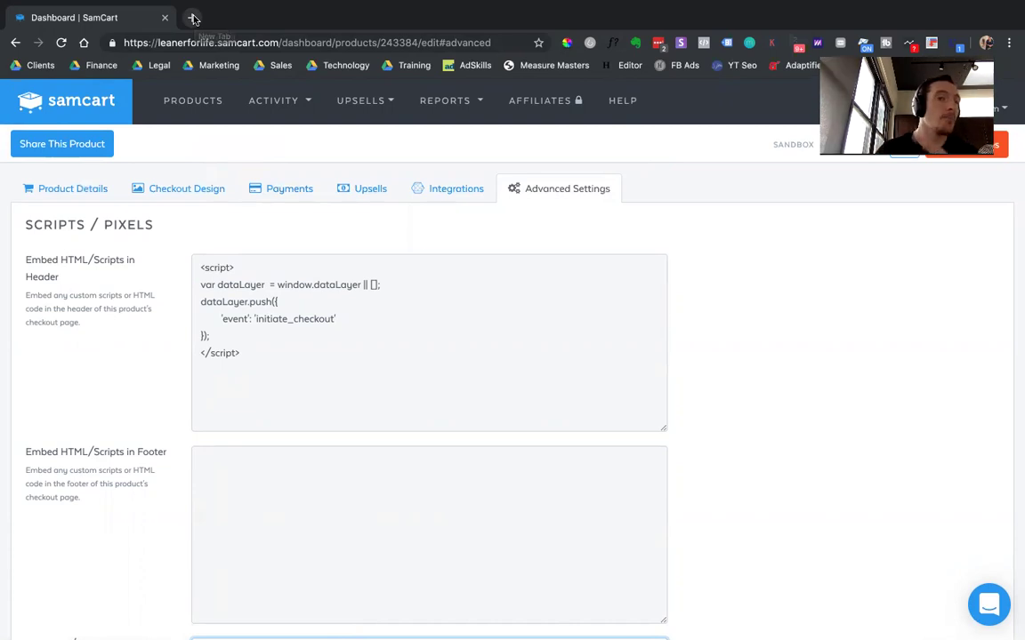
Step: Go back to the product list, check the Affiliates feature and decline the Premium upgrade offer
{"action": "left_click", "coordinate": [157, 93]}
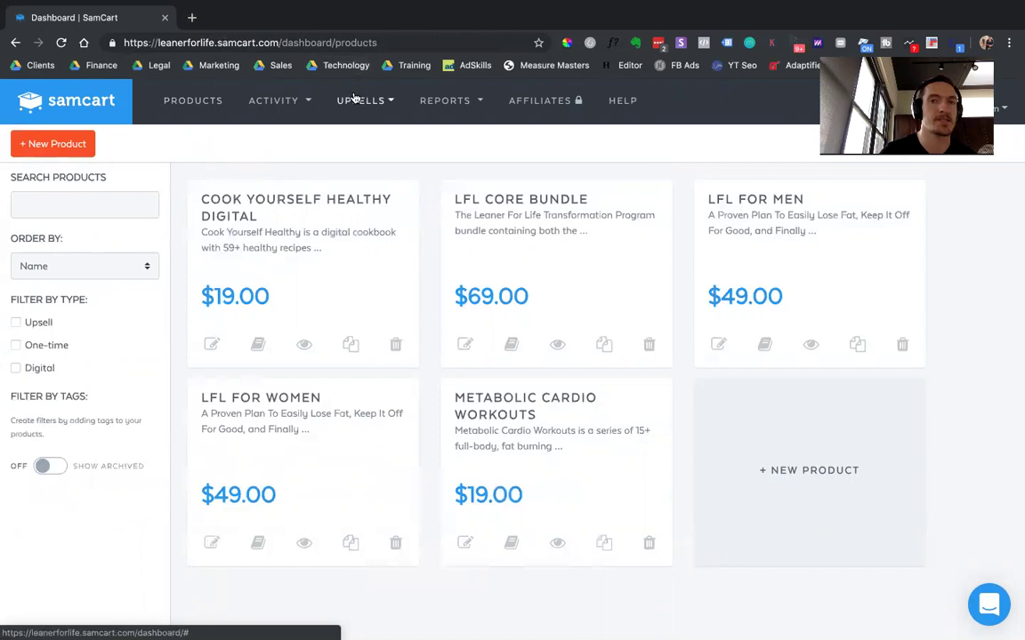
{"action": "left_click", "coordinate": [551, 102]}
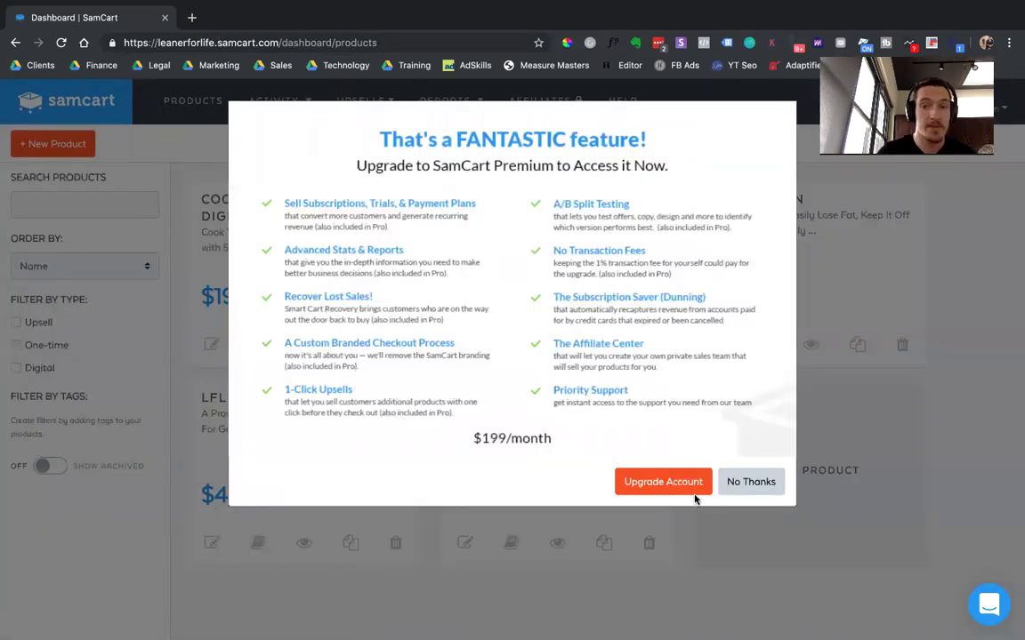
{"action": "left_click", "coordinate": [748, 483]}
Step: Open the Sales by Date report
{"action": "left_click", "coordinate": [417, 89]}
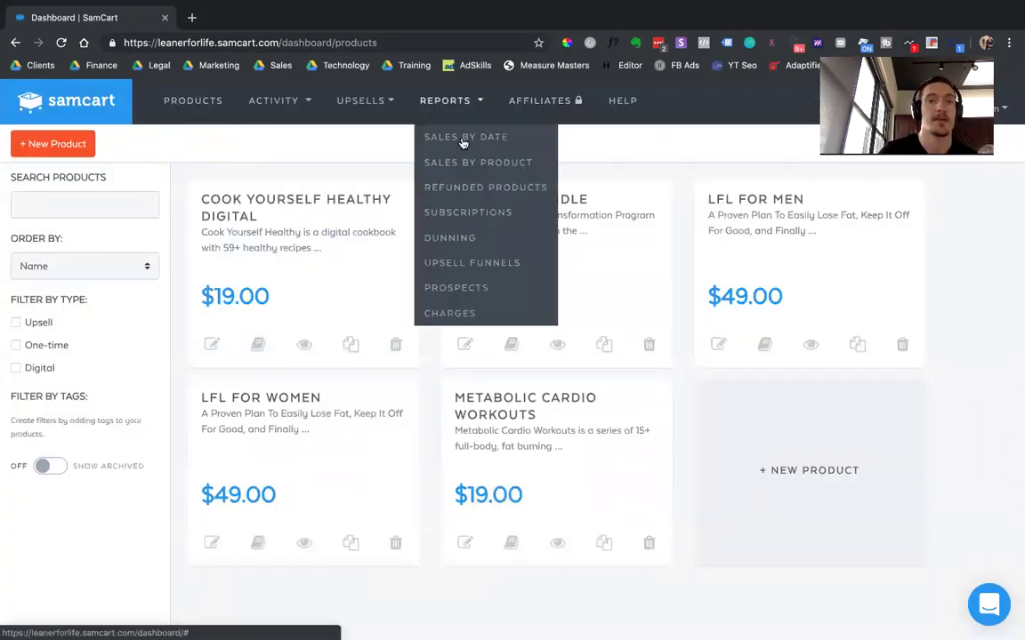
{"action": "left_click", "coordinate": [461, 138]}
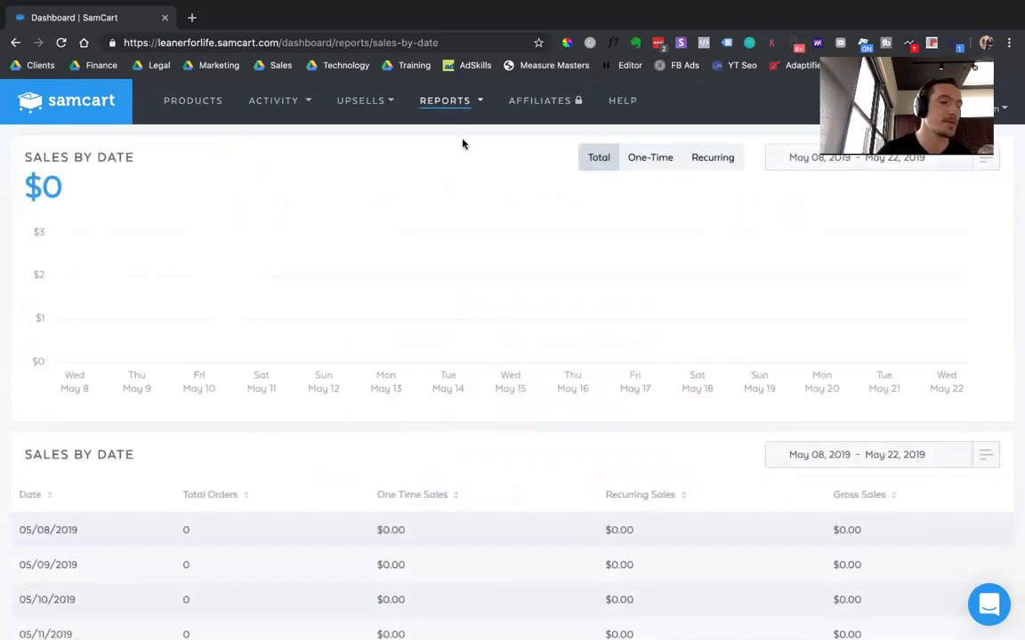